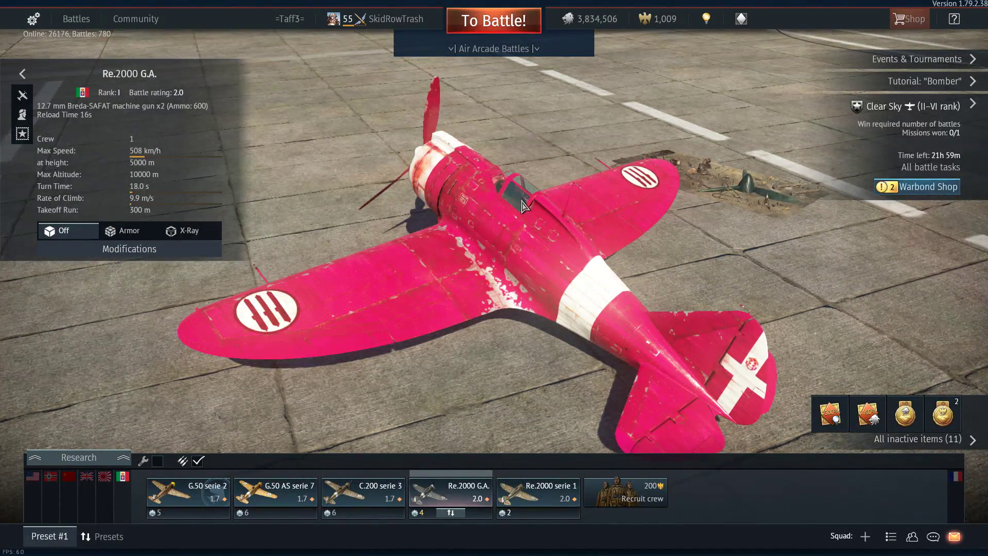
Step: Preview the Italian G.50 AS serie 7 and C.200 serie 3, then the US F6F-5
left_click(275, 493)
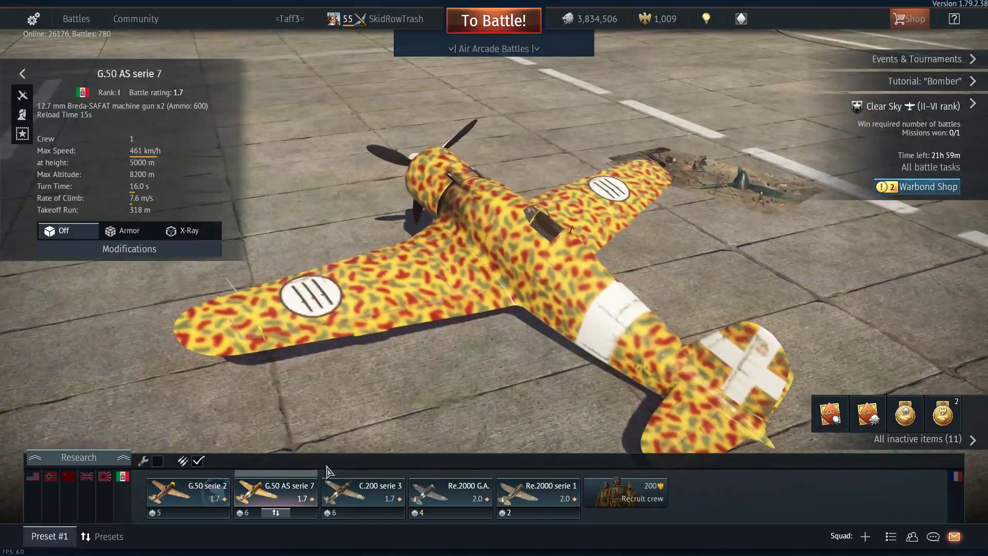
left_click(363, 493)
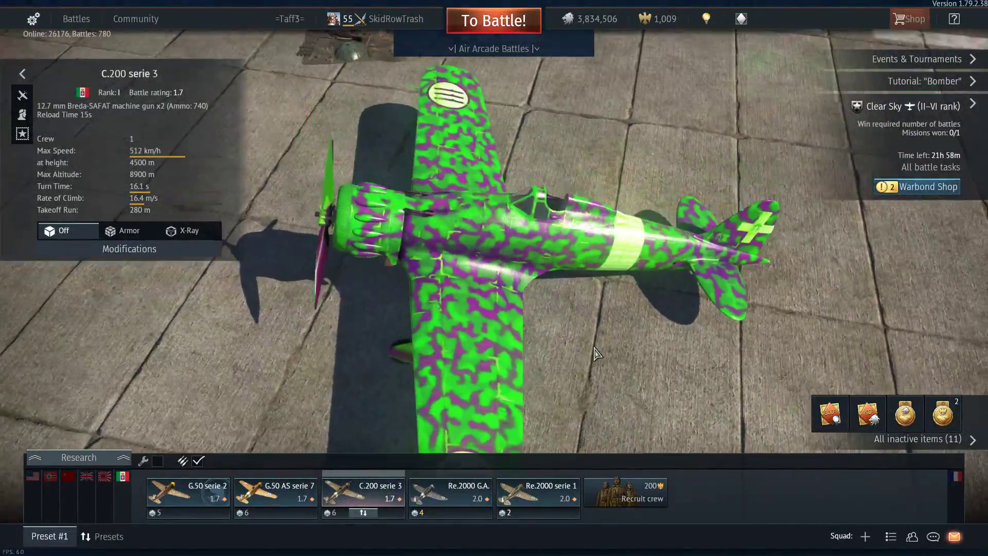
left_click_drag(595, 353, 271, 380)
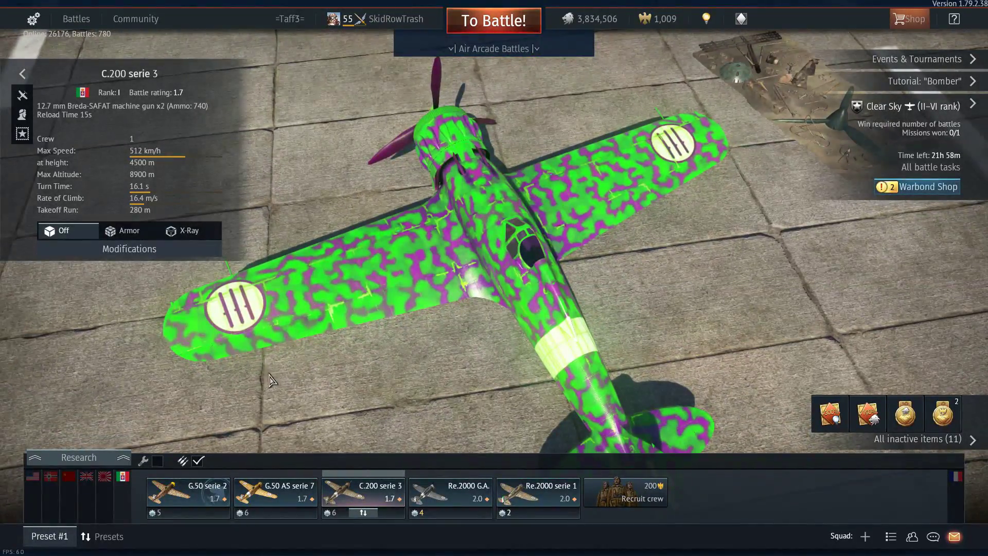
left_click(32, 477)
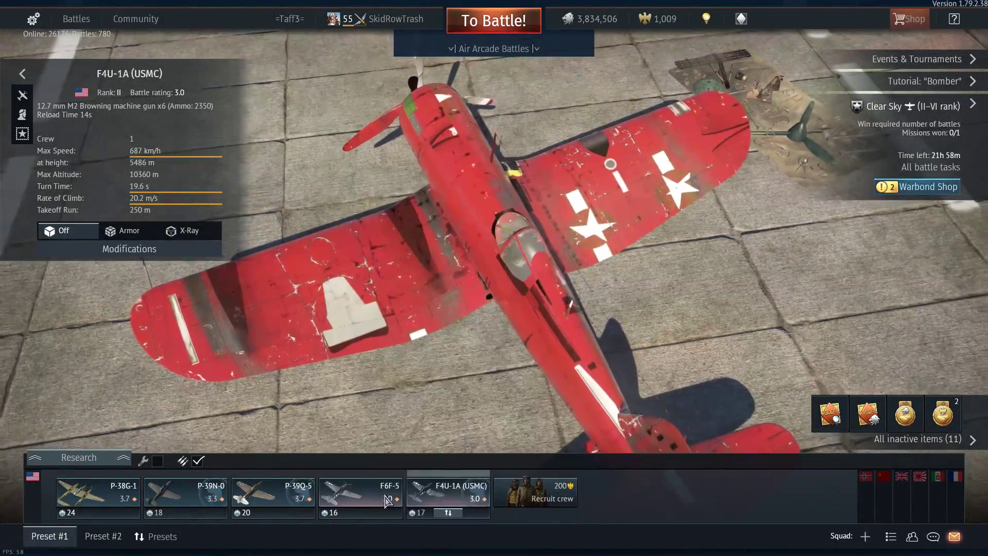
left_click(352, 493)
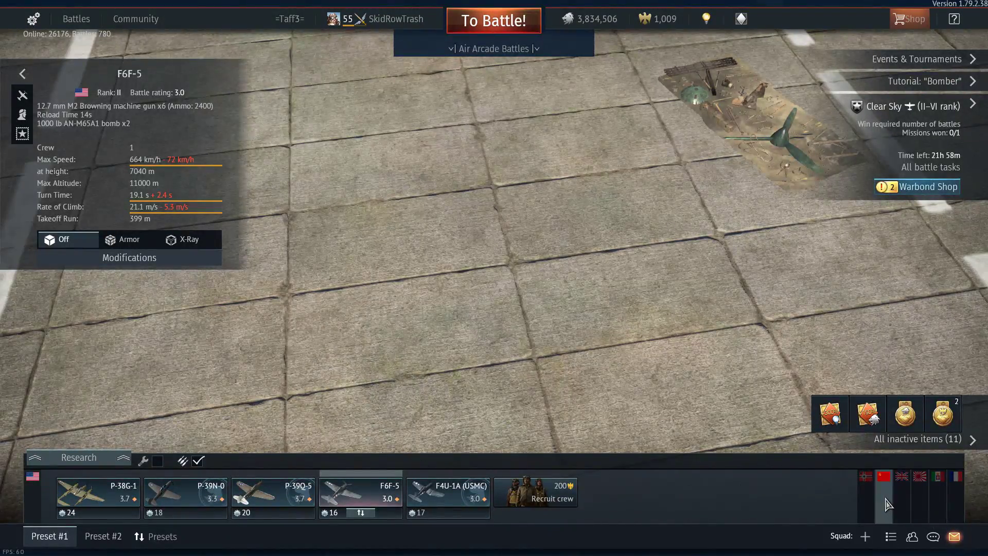
Step: Show the Soviet I-16 type 27, then switch to the Japanese lineup with the Ki-49-IIb/L
left_click(884, 478)
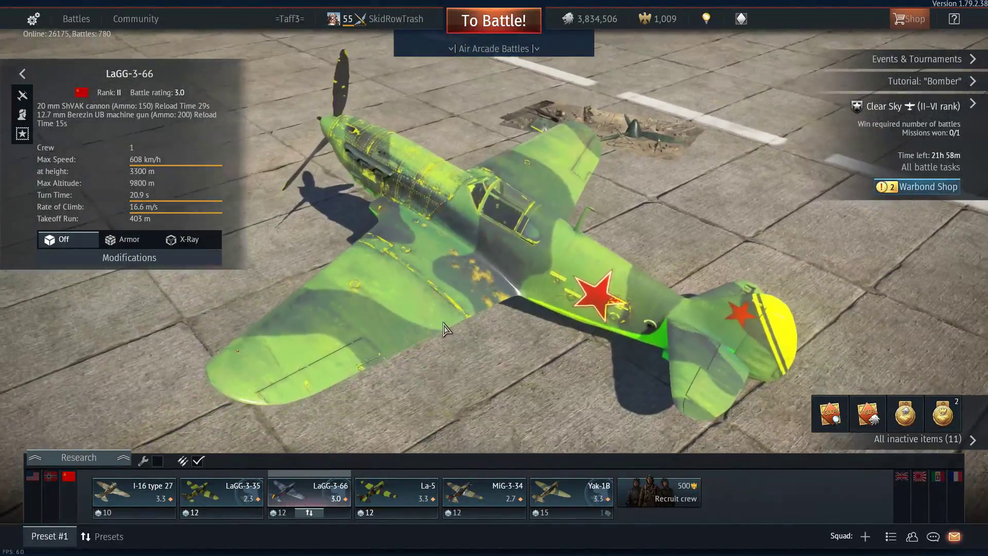
left_click(134, 492)
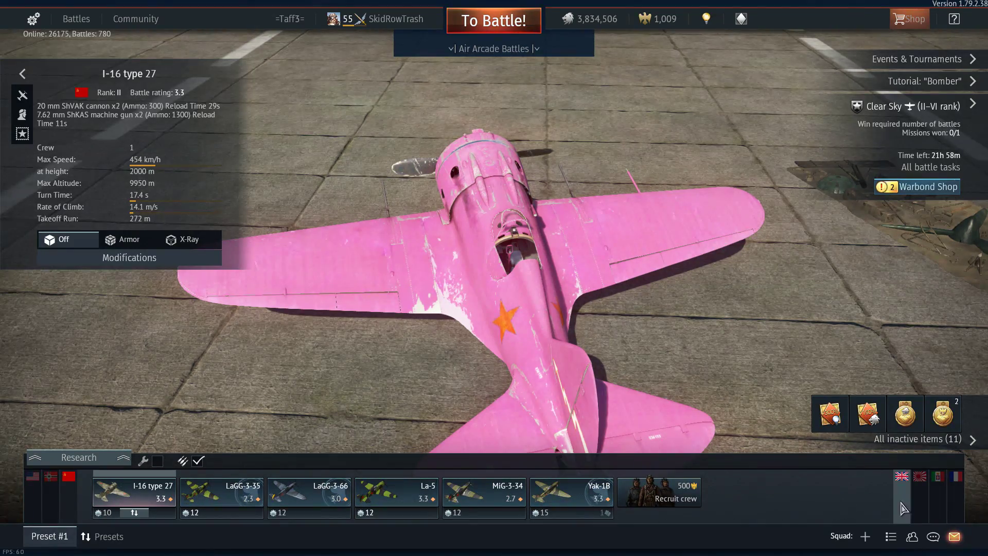
left_click(920, 499)
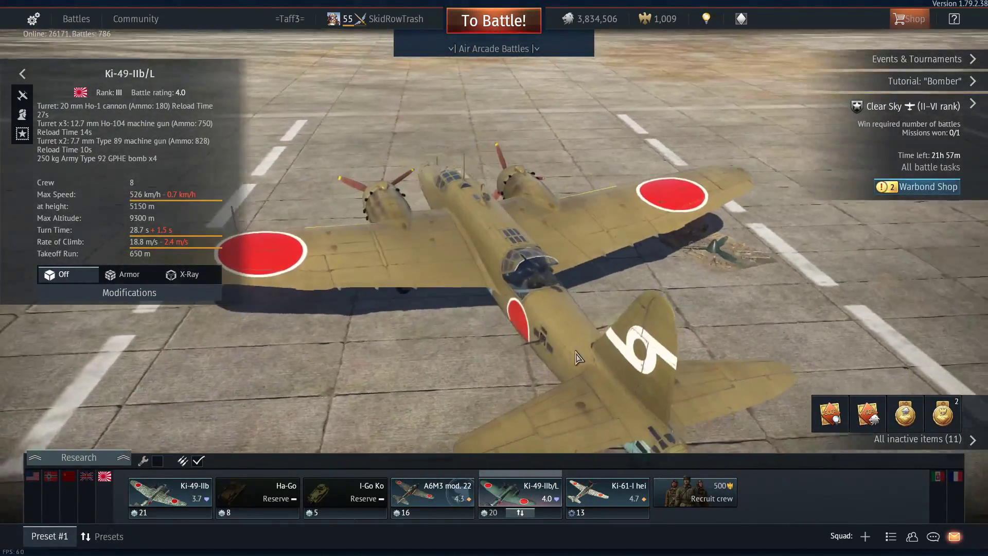
Step: Open Ki-49-IIb/L customization, create its user skin template, and confirm with OK
left_click(531, 497)
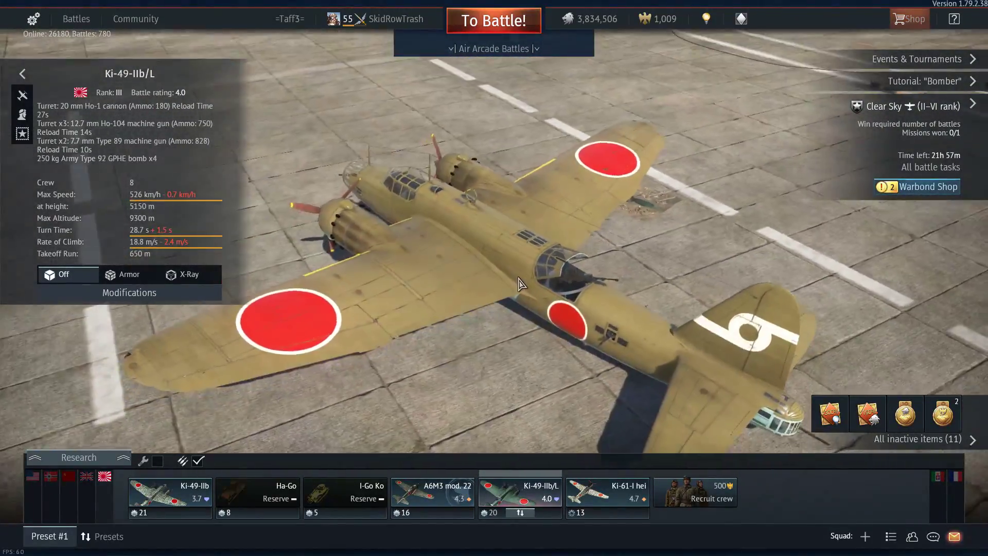
left_click(514, 495)
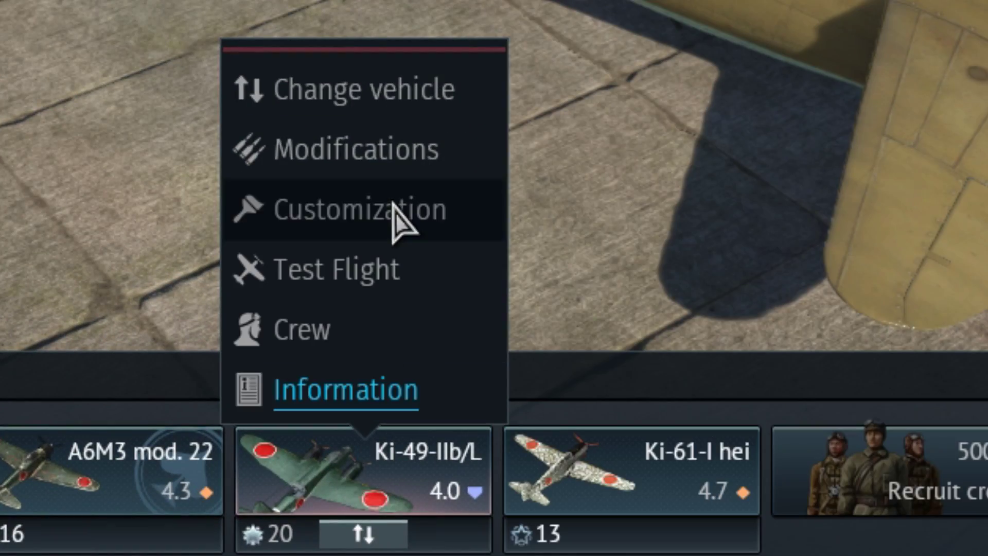
left_click(393, 203)
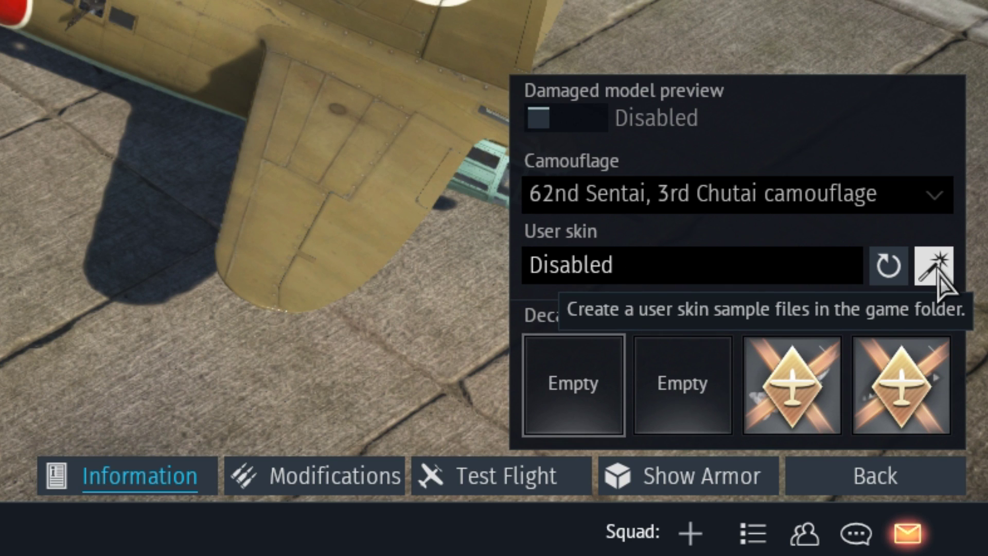
left_click(935, 267)
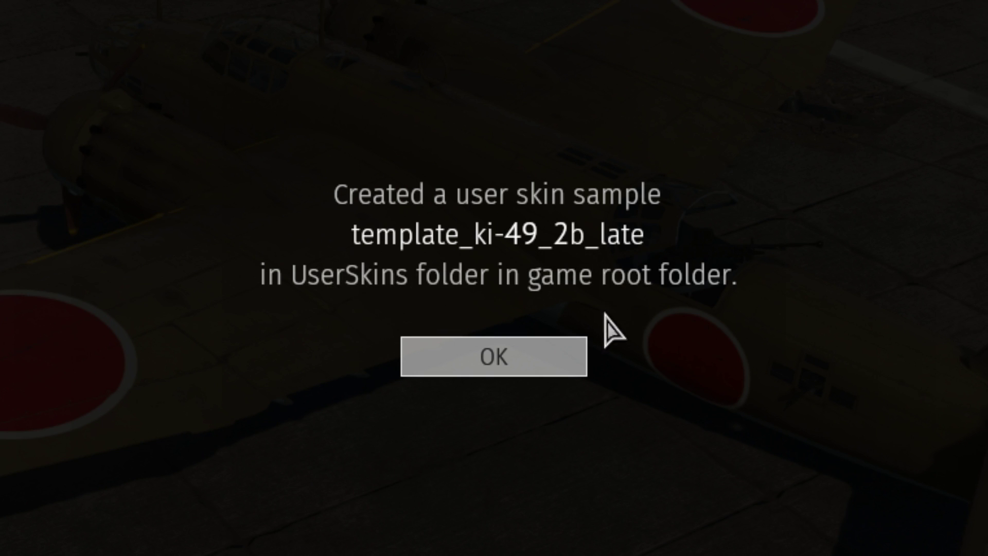
left_click(501, 366)
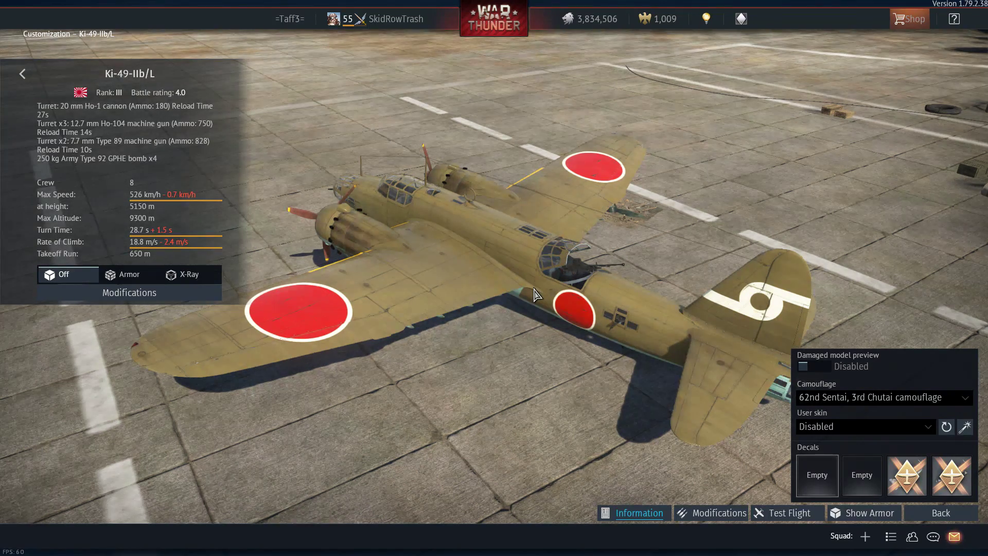
Step: In Explorer, sort UserSkins by date modified and open the template_ki-49_2b_late folder
key("alt+Tab")
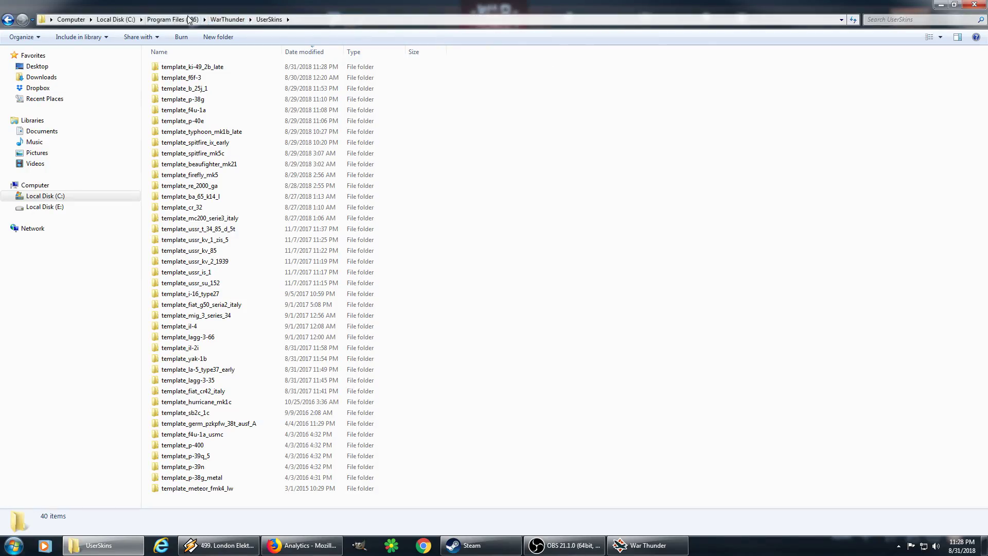
left_click(224, 19)
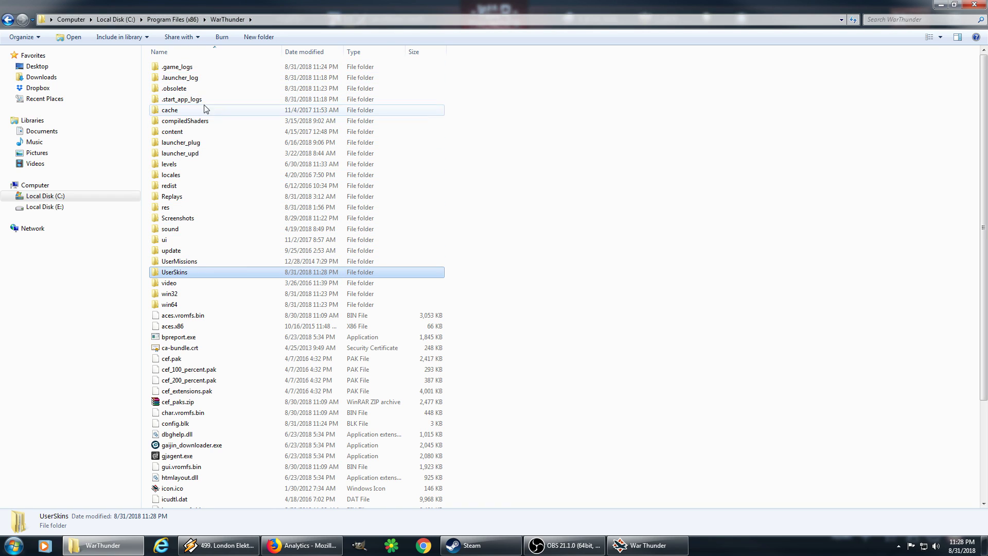
double_click(185, 273)
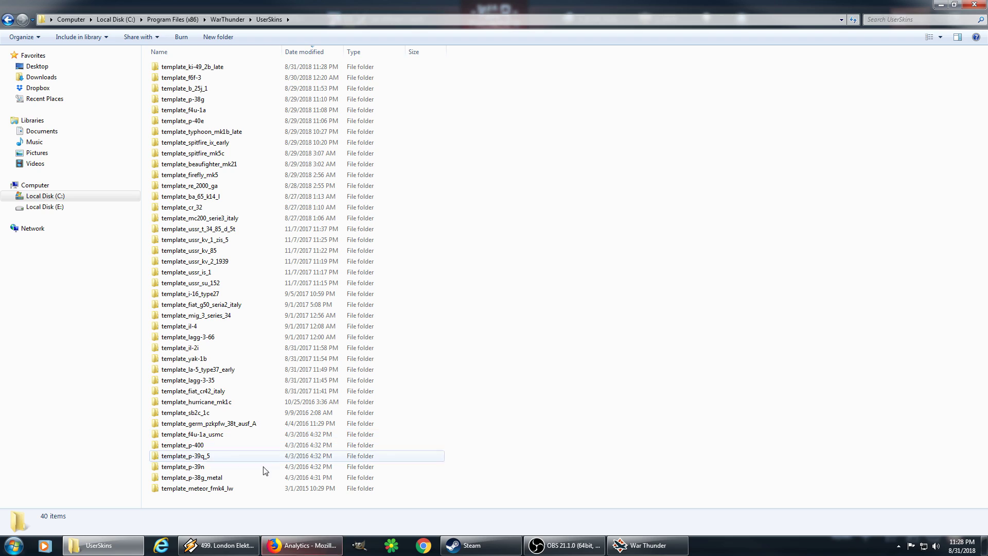
right_click(532, 237)
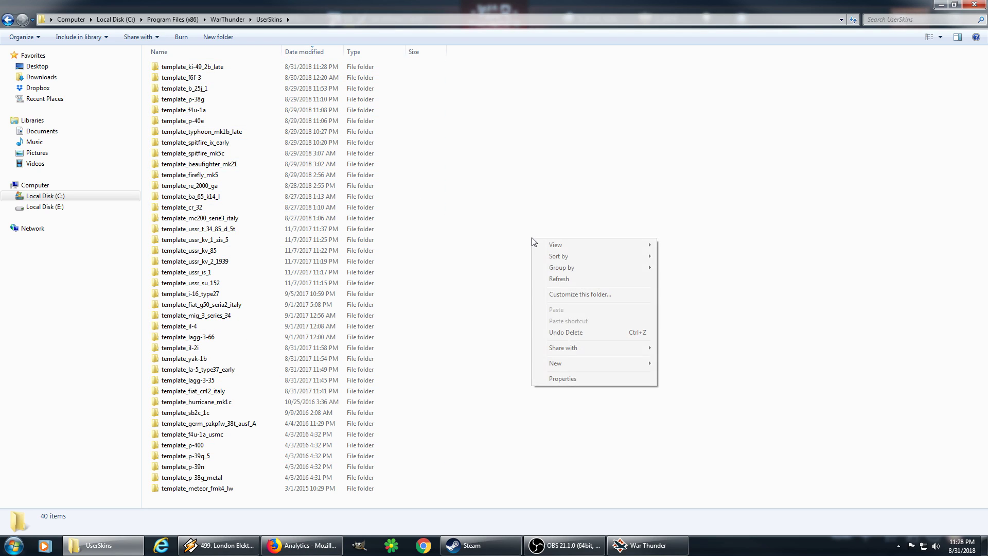
mouse_move(561, 257)
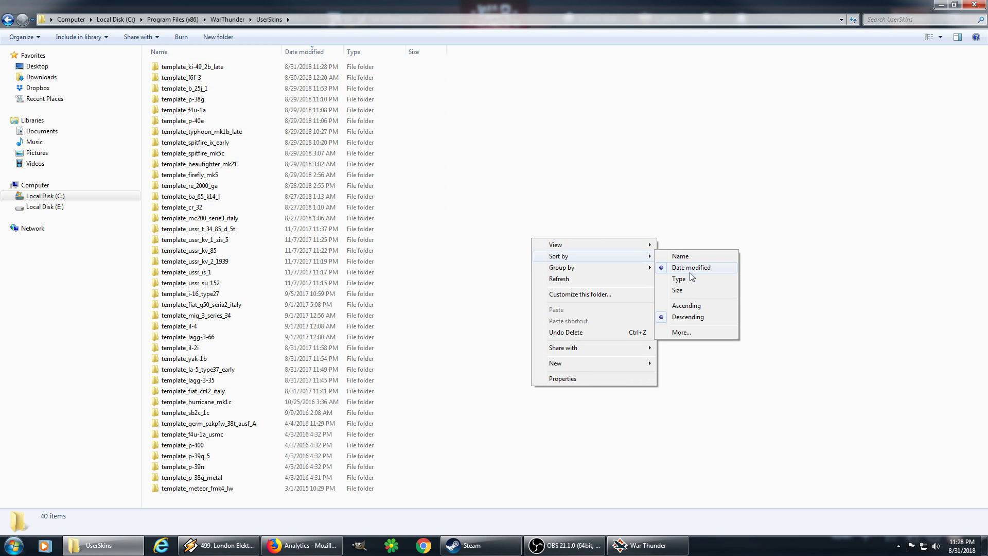
left_click(549, 140)
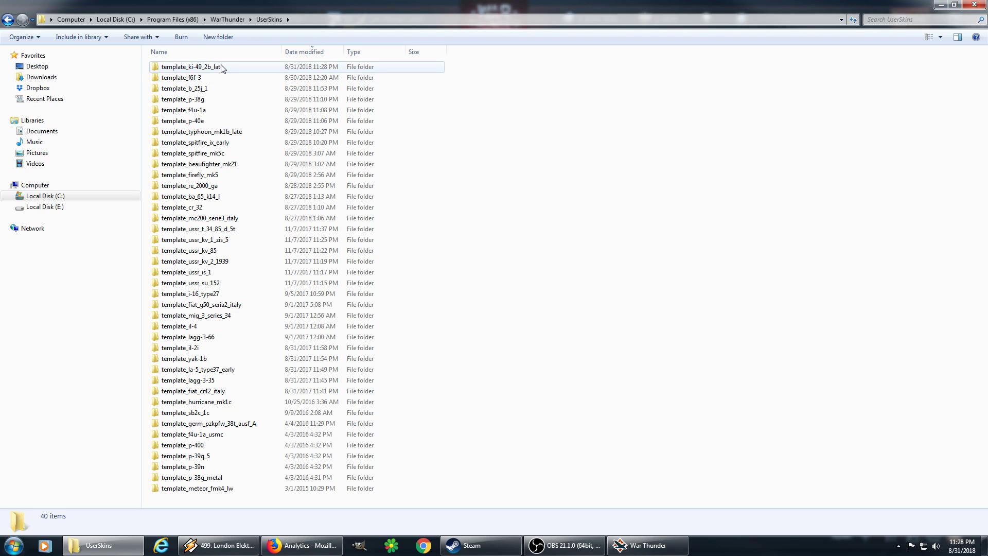
left_click(221, 67)
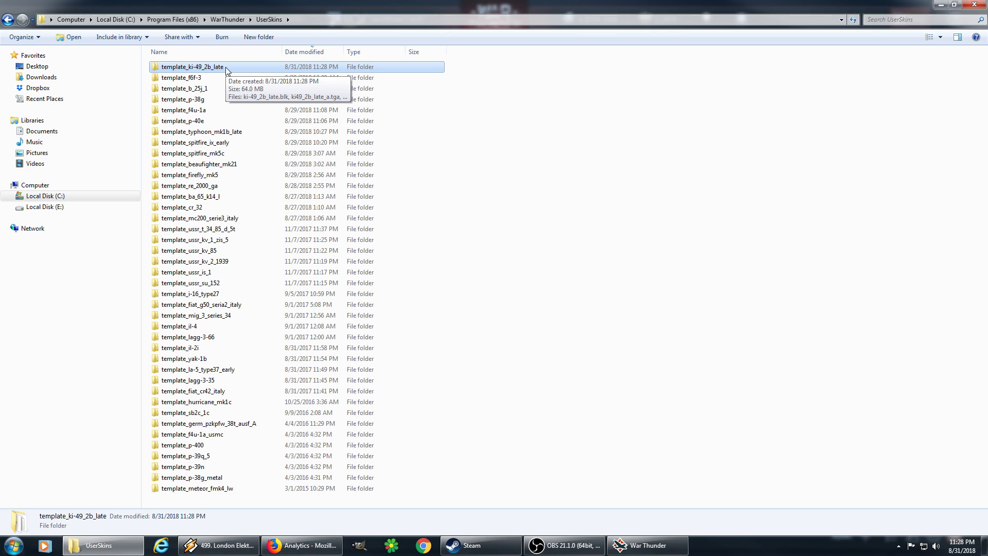
double_click(226, 68)
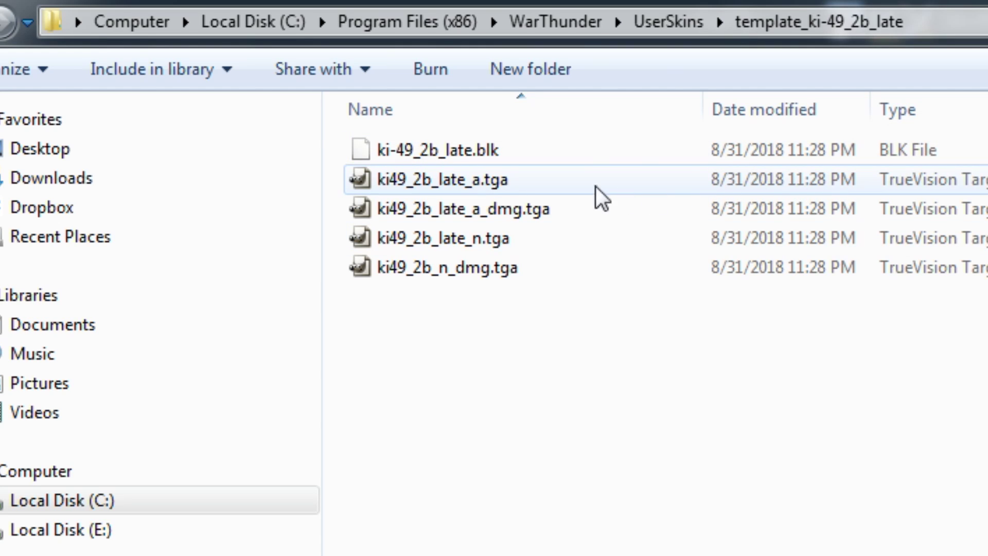
Step: Select ki49_2b_late_a.tga and ki49_2b_late_a_dmg.tga together
left_click(504, 187)
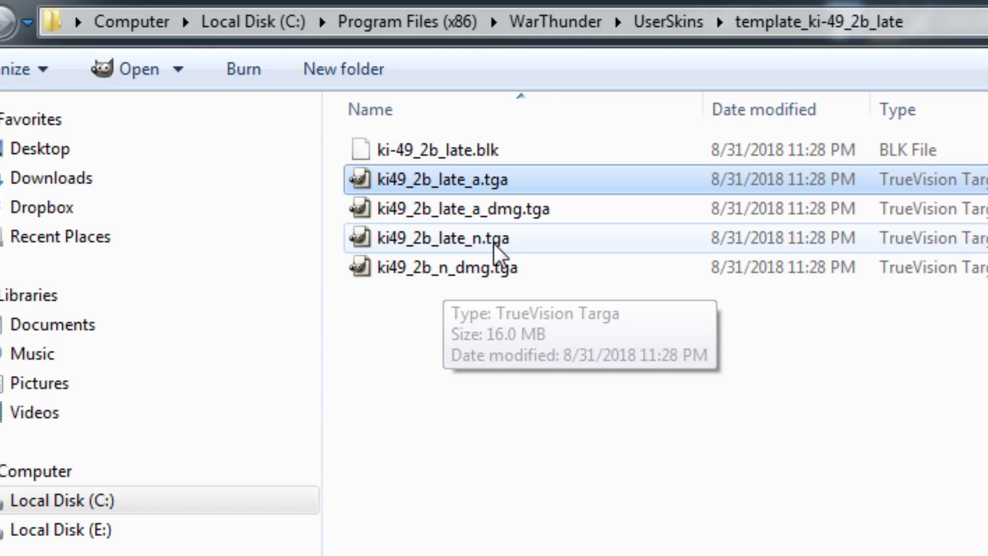
left_click(487, 209, "ctrl")
left_click(487, 267, "ctrl")
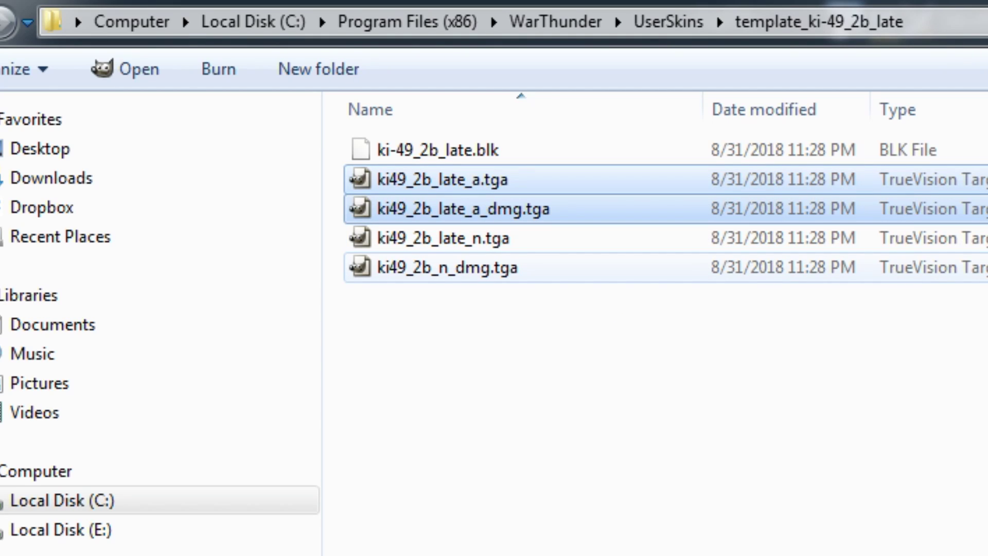
Step: Open both Ki-49 textures in GIMP and arrange their windows side by side
key("Return")
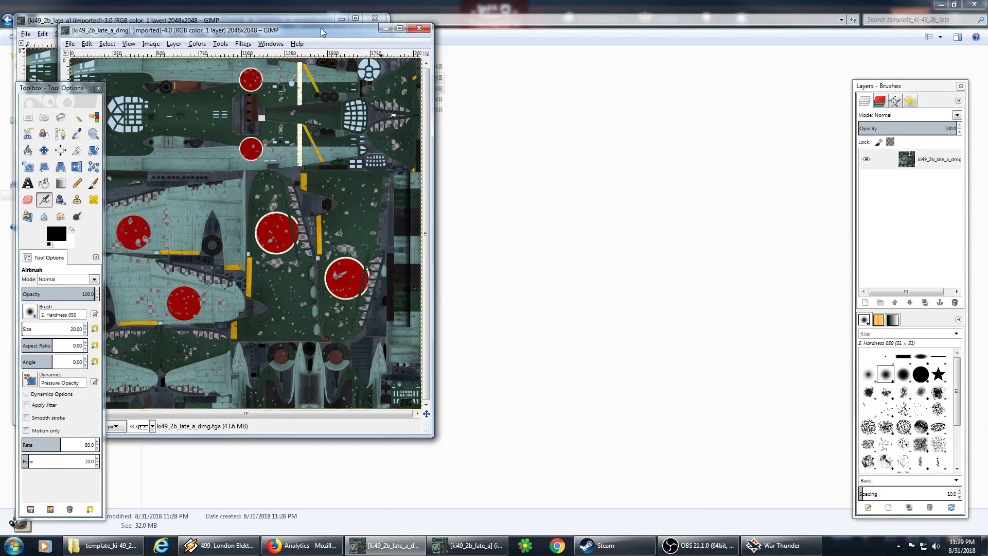
left_click_drag(364, 26, 724, 32)
left_click_drag(242, 24, 323, 30)
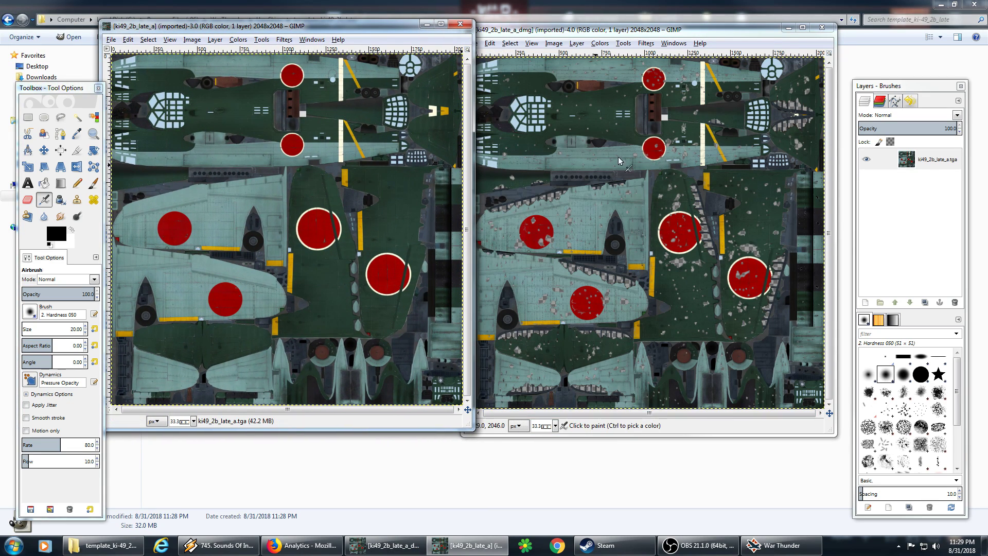
mouse_move(662, 32)
left_mouse_down()
mouse_move(685, 32)
mouse_move(677, 30)
left_mouse_up()
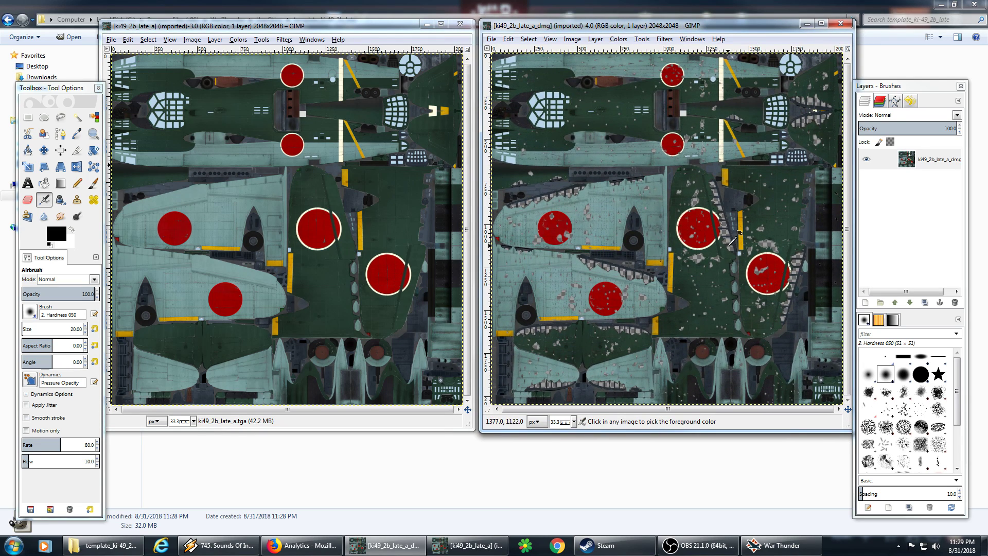
Step: Zoom into the damage texture, darken along the red roundel's edge, then cut and undo
scroll(731, 235, "up", 4)
scroll(737, 227, "up", 3)
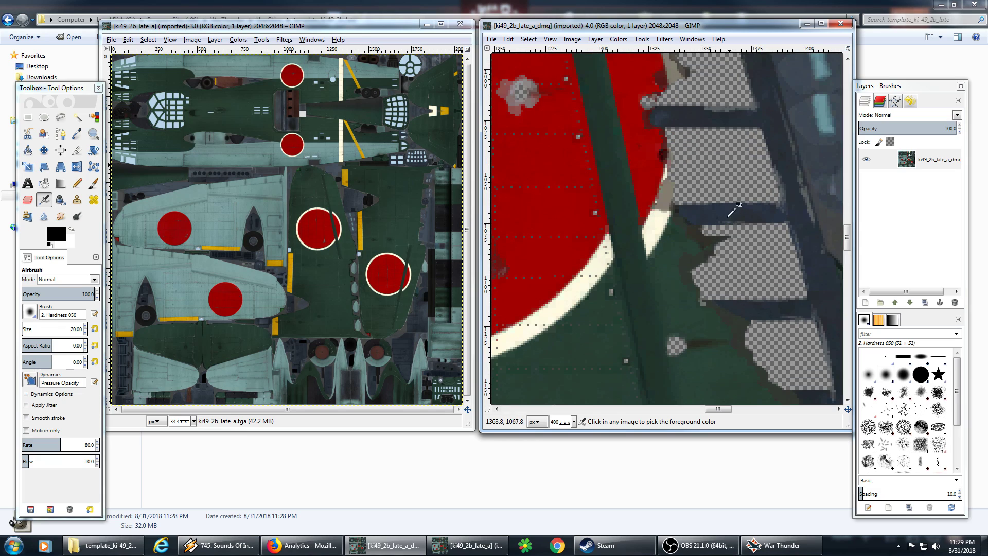
mouse_move(683, 134)
left_mouse_down()
mouse_move(666, 160)
mouse_move(674, 201)
left_mouse_up()
scroll(691, 136, "down", 4)
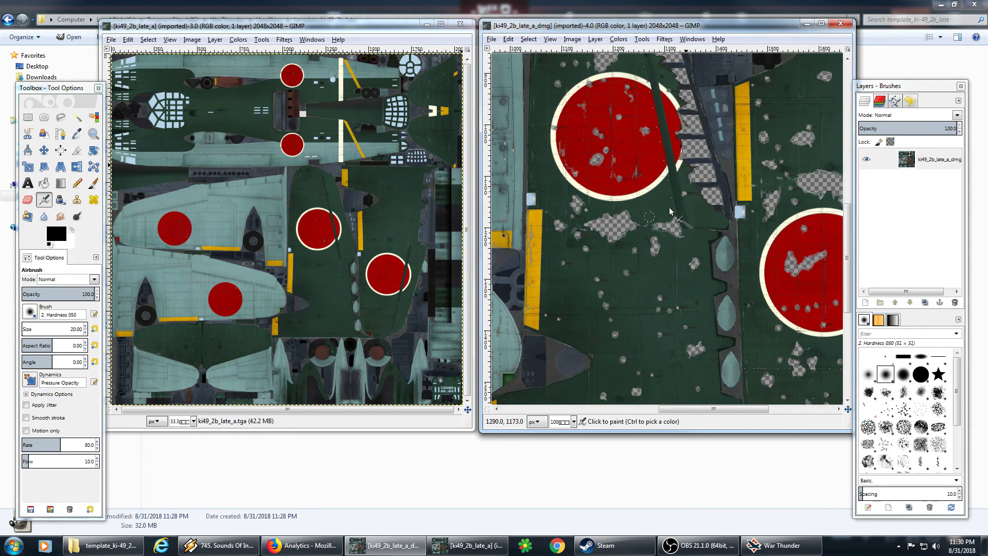
scroll(670, 212, "down", 3)
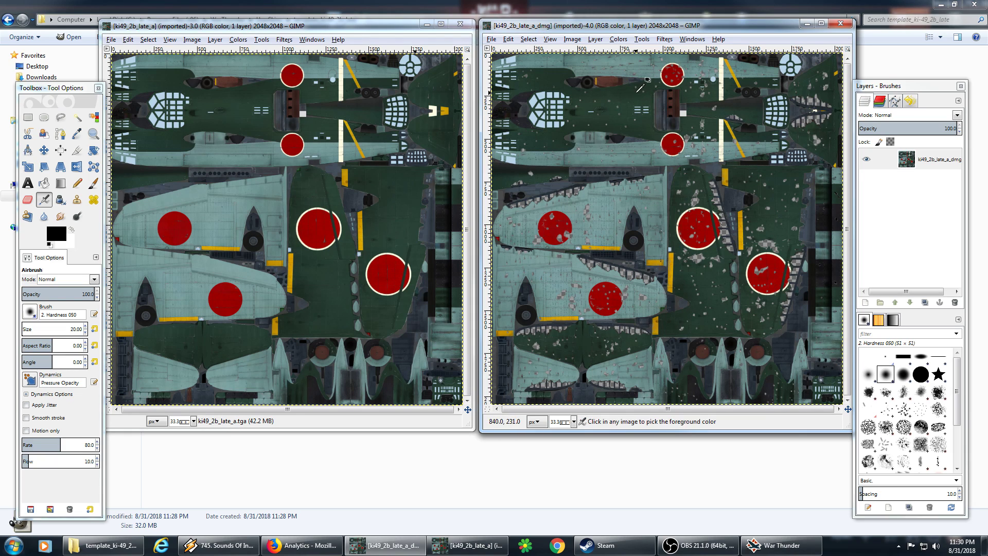
key("ctrl+x")
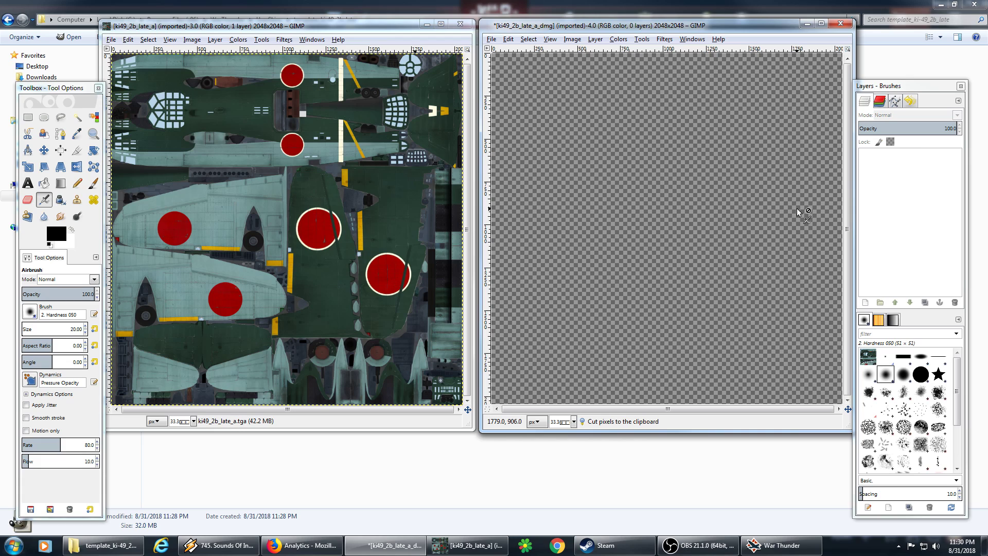
key("ctrl+z")
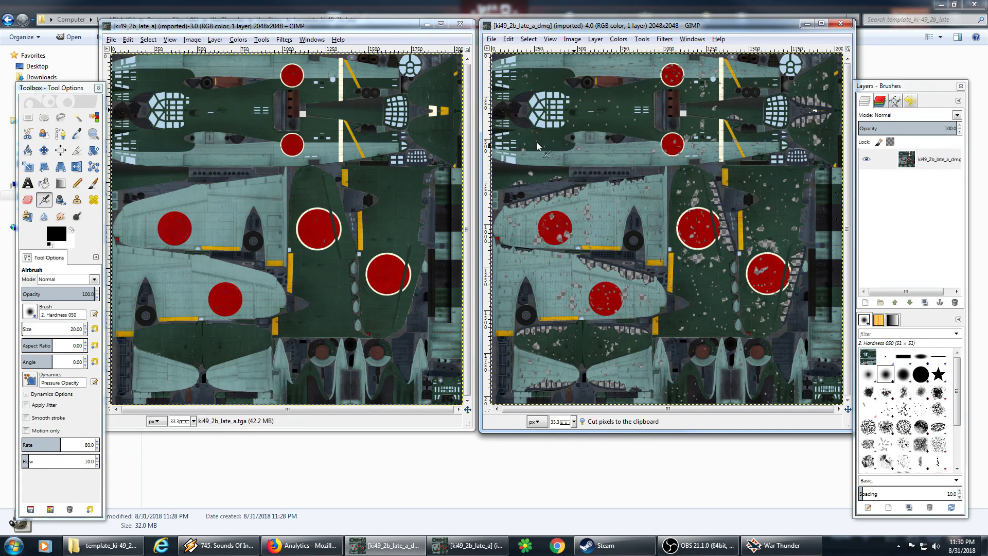
Step: Switch between the base and damage images, then close the Ki-49 textures
left_click(349, 45)
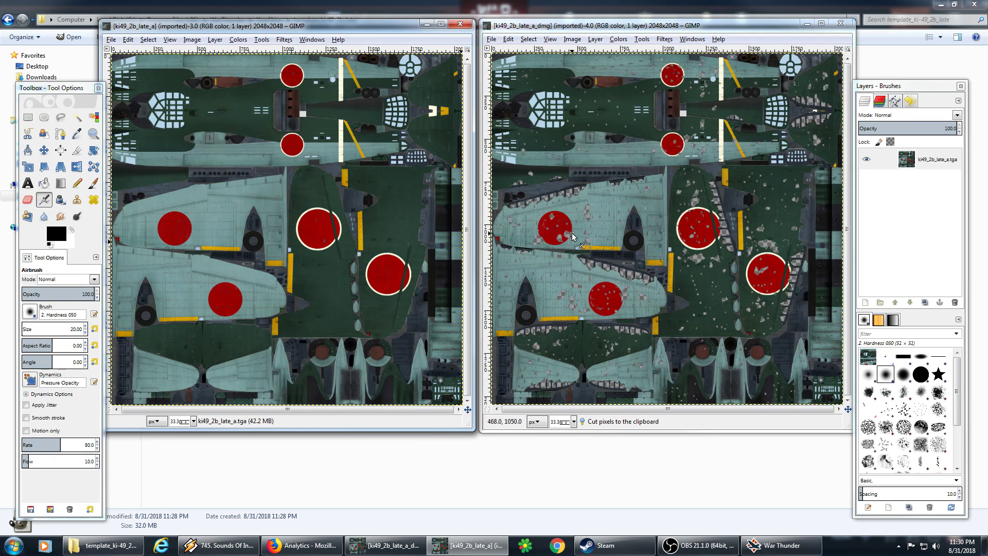
left_click(586, 28)
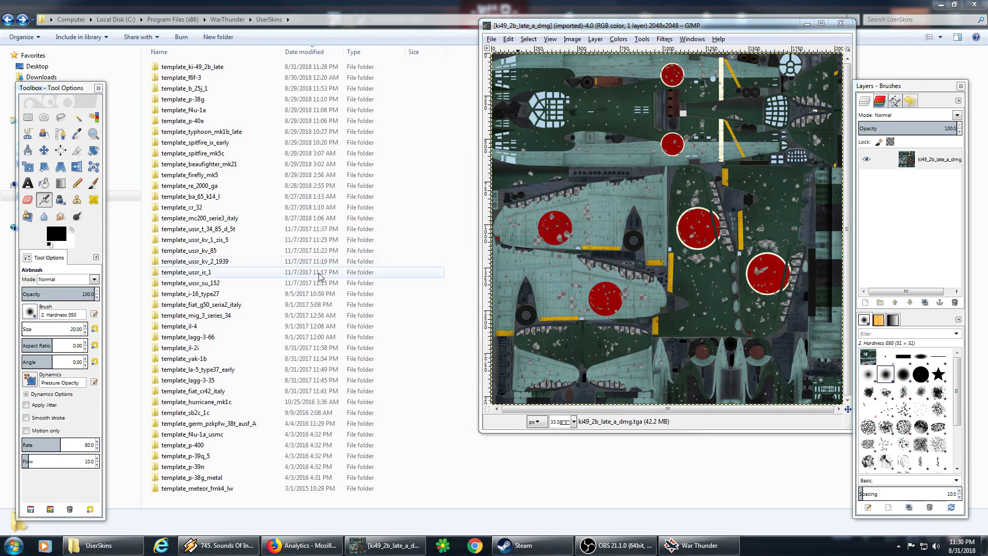
left_click(841, 24)
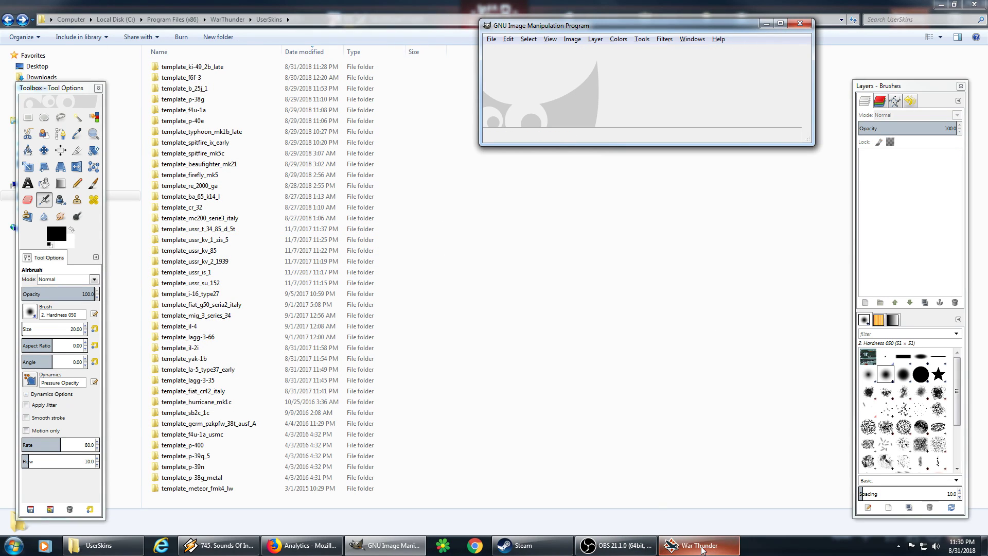
Step: Return to the hangar, pick the Soviet LaGG-3-11, create its user skin template, and confirm OK
left_click(719, 548)
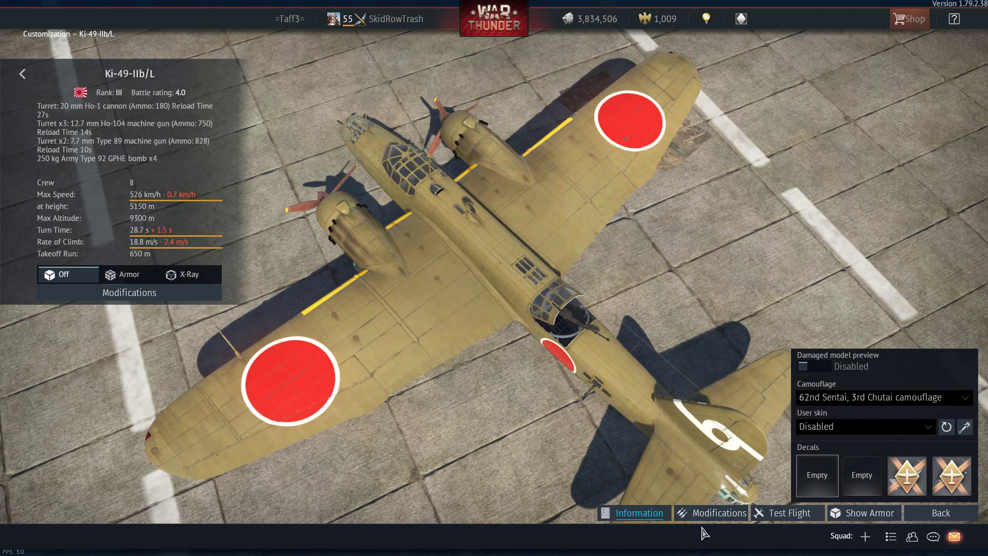
left_click(944, 515)
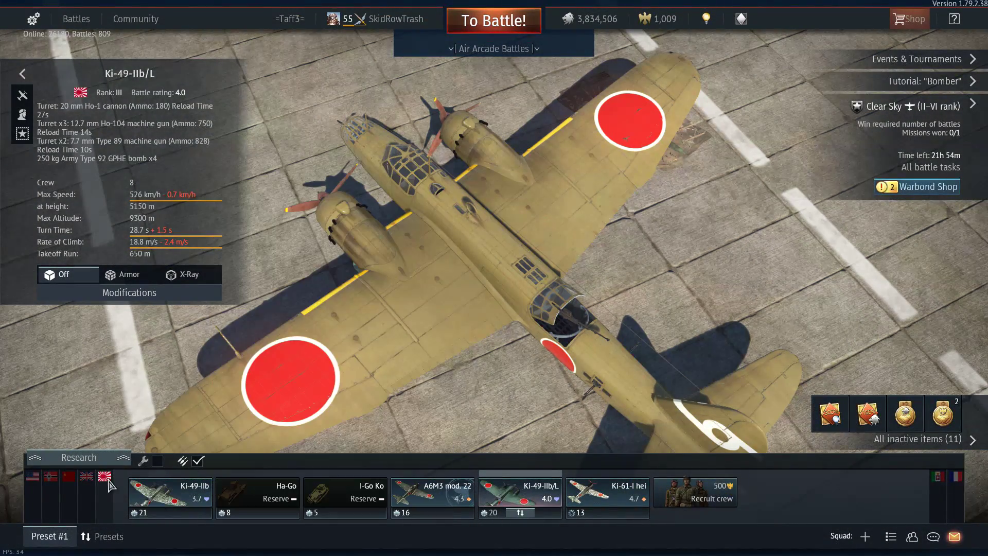
left_click(69, 497)
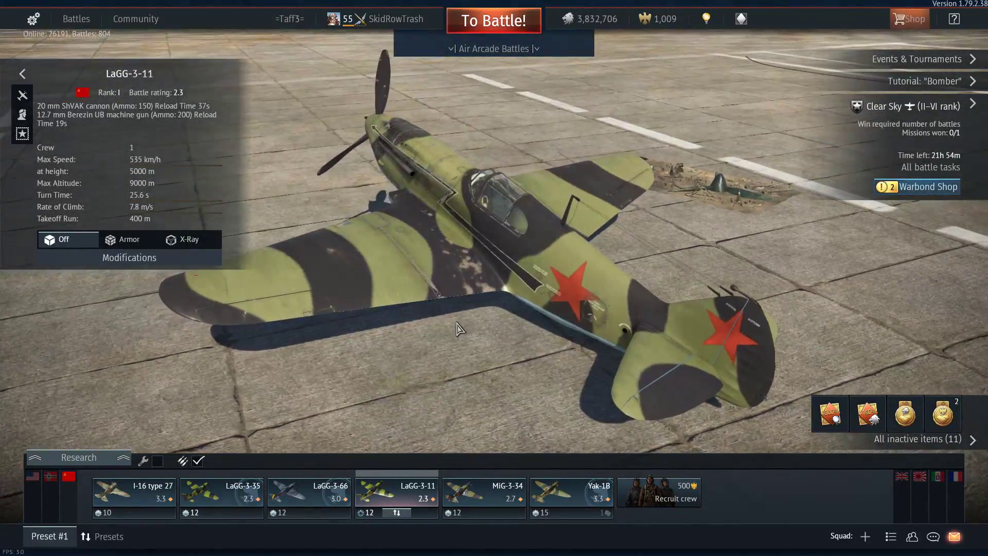
left_click_drag(459, 328, 412, 326)
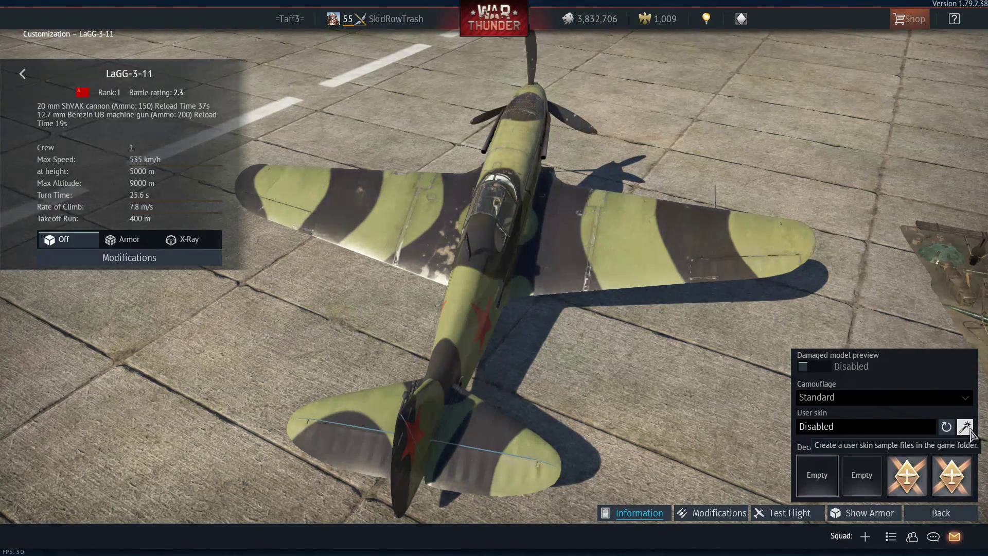
left_click(968, 427)
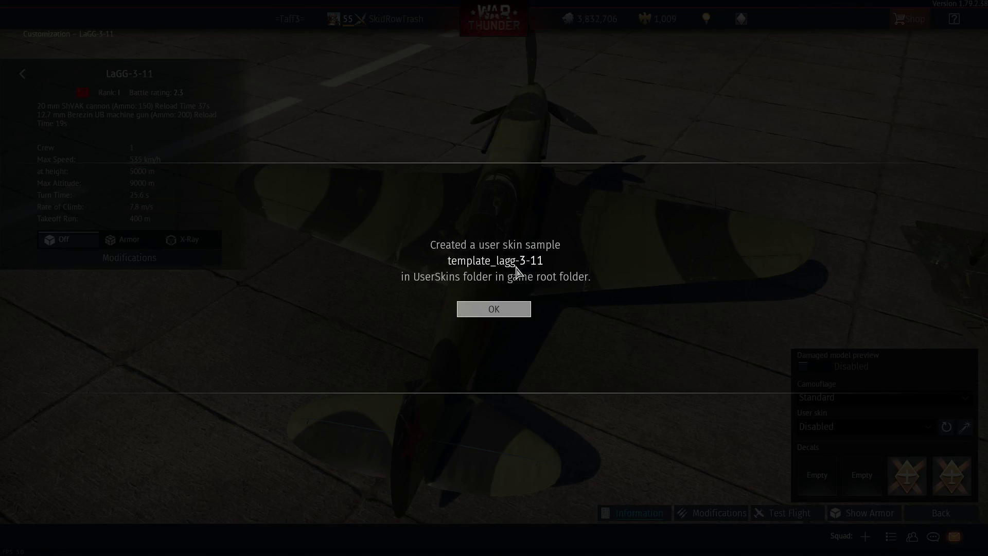
left_click(512, 309)
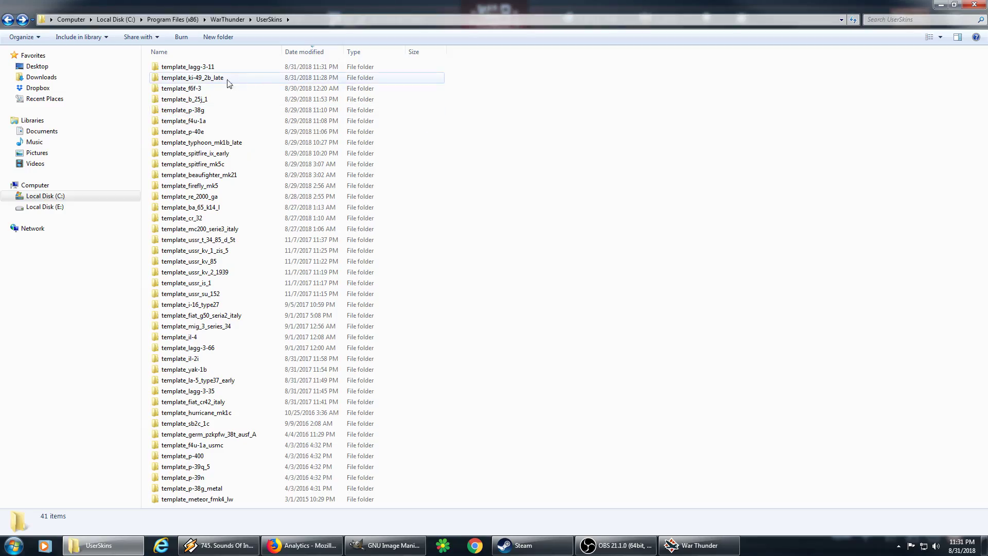
Step: Open template_lagg-3-11 and load lagg_3_series_11_a.tga and lagg_3_series_11_a_dmg.tga in GIMP
double_click(195, 69)
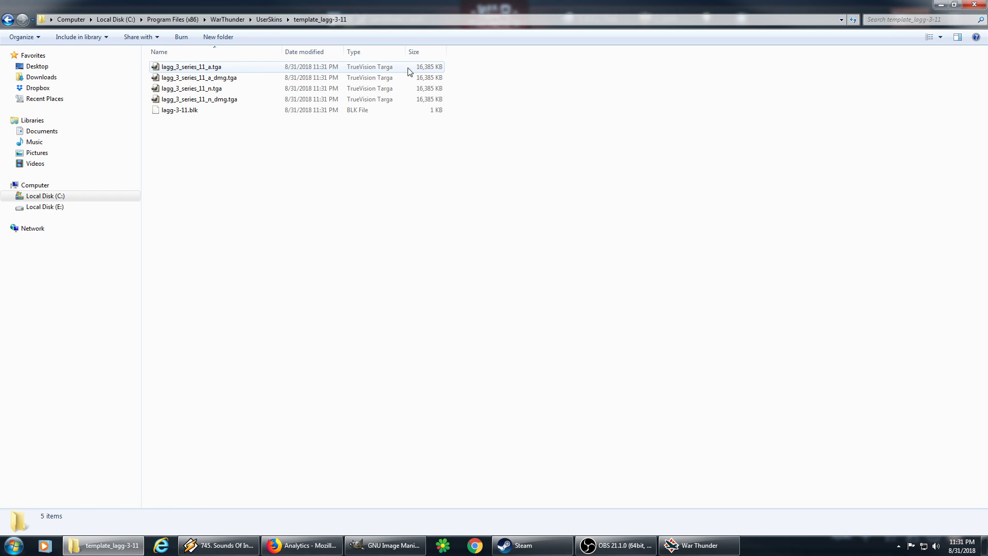
left_click(211, 68)
left_click(206, 77, "shift")
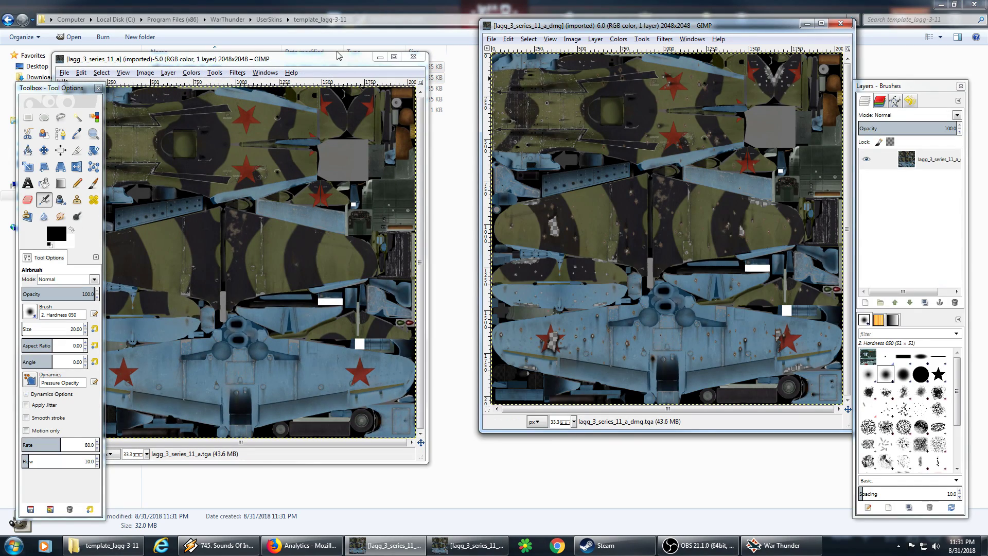
left_click(342, 63)
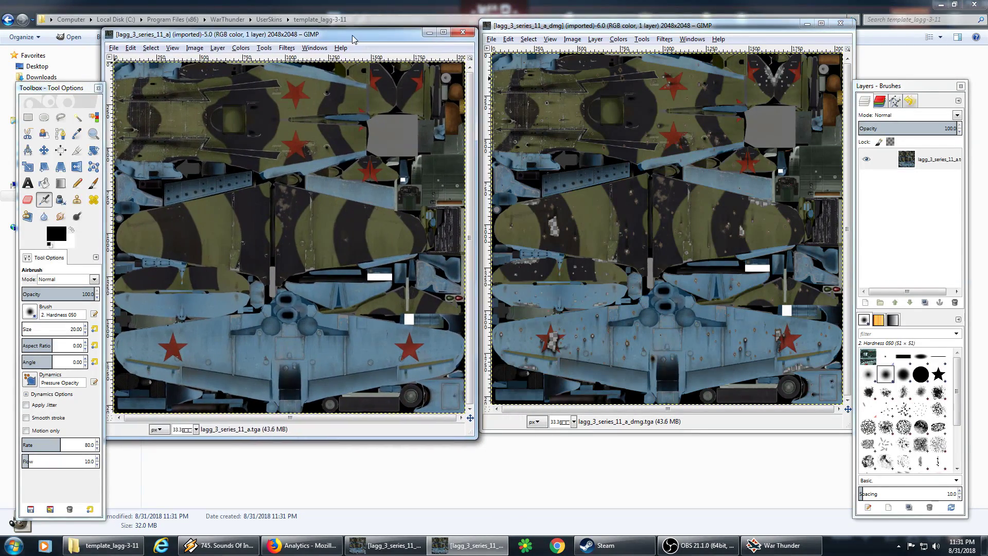